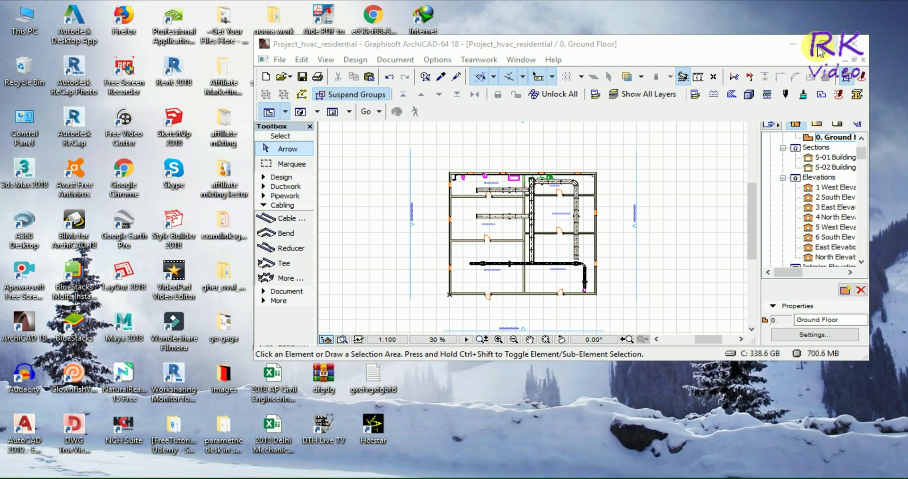
# Maximize the Project_hvac_residential window and zoom in on the 0. Ground Floor plan.
pyautogui.click(824, 44)
pyautogui.scroll(-2, 617, 353)
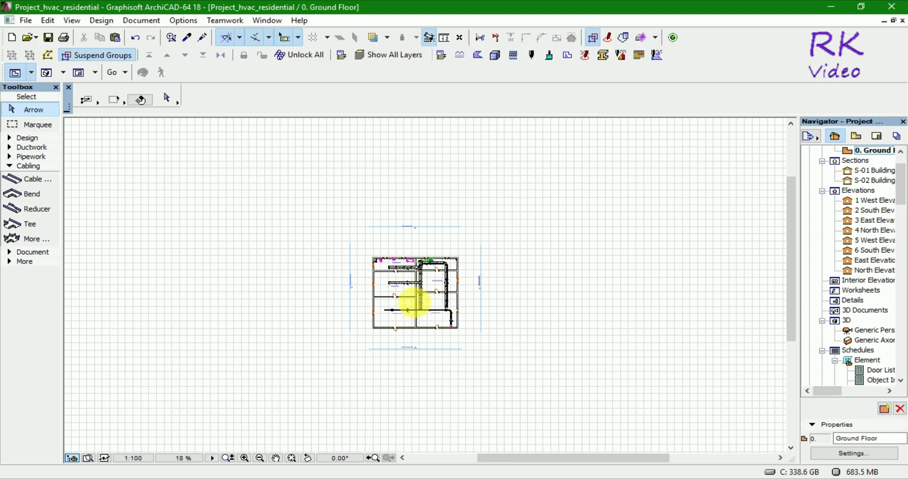
# Restore the Ground Floor plan into its own smaller window over the 3D view.
pyautogui.scroll(3, 412, 298)
pyautogui.scroll(1, 513, 326)
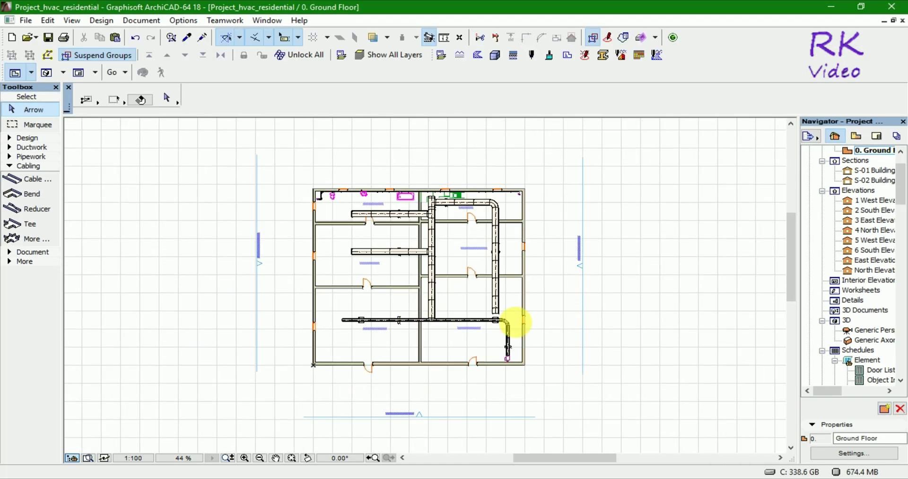
pyautogui.click(894, 21)
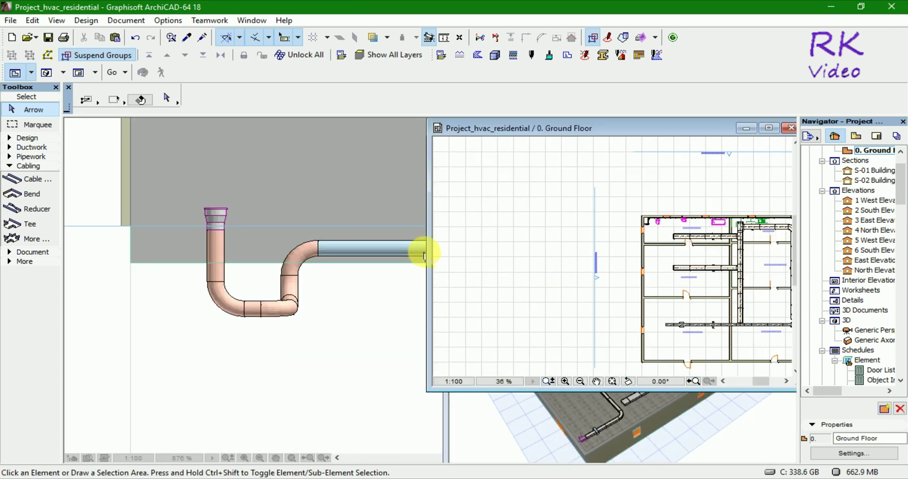
pyautogui.scroll(-2, 527, 223)
pyautogui.scroll(2, 615, 246)
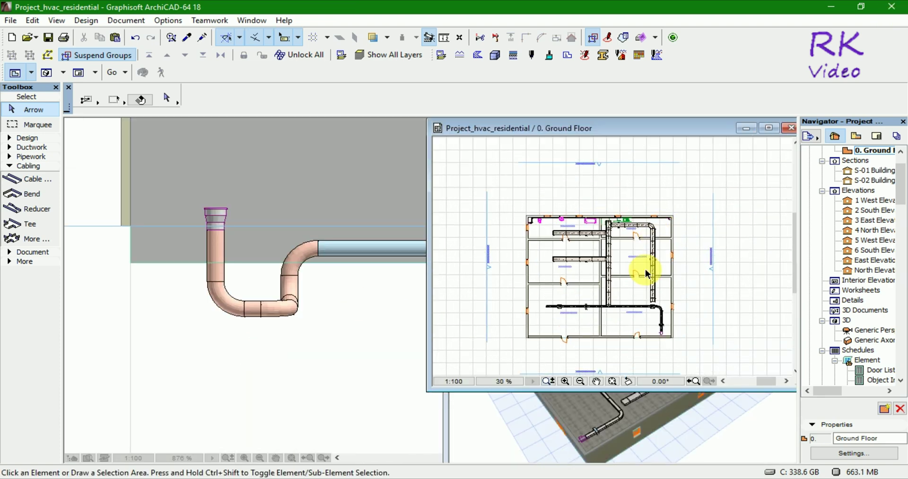
pyautogui.scroll(1, 554, 361)
# Select all 128 plan elements with Ctrl+A and deselect them several times, then open the File menu.
pyautogui.hotkey('ctrl', 'a')
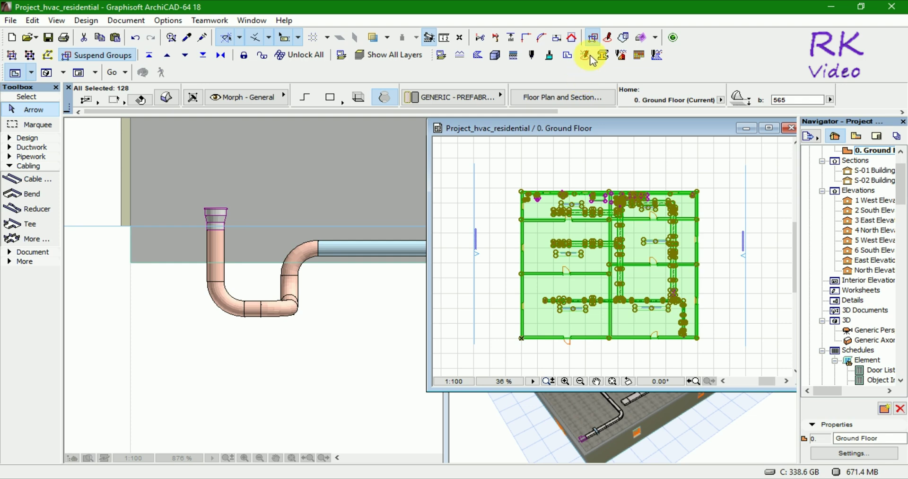
pyautogui.click(717, 245)
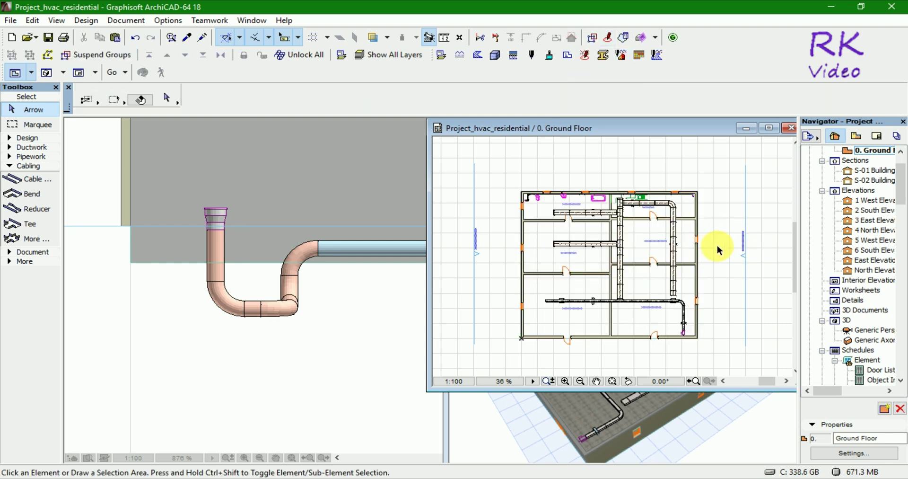
pyautogui.hotkey('ctrl', 'a')
pyautogui.click(709, 304)
pyautogui.hotkey('ctrl', 'a')
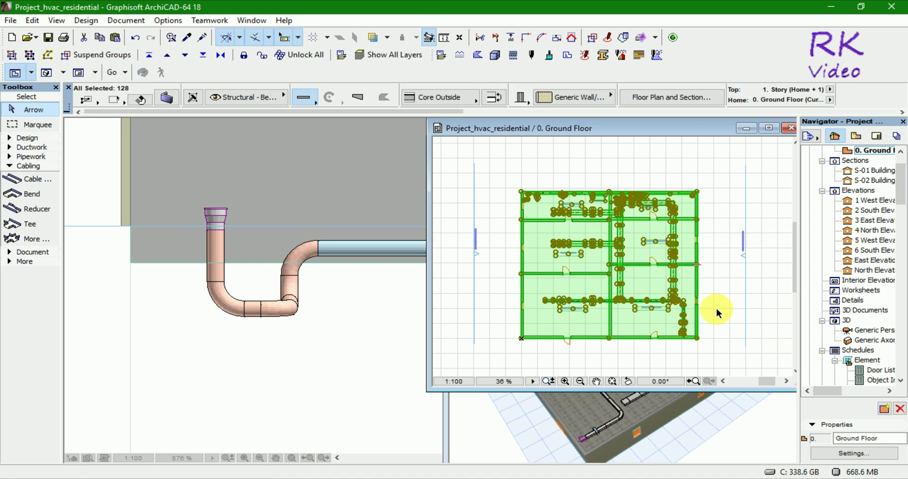
pyautogui.click(717, 308)
pyautogui.hotkey('ctrl', 'a')
pyautogui.click(509, 172)
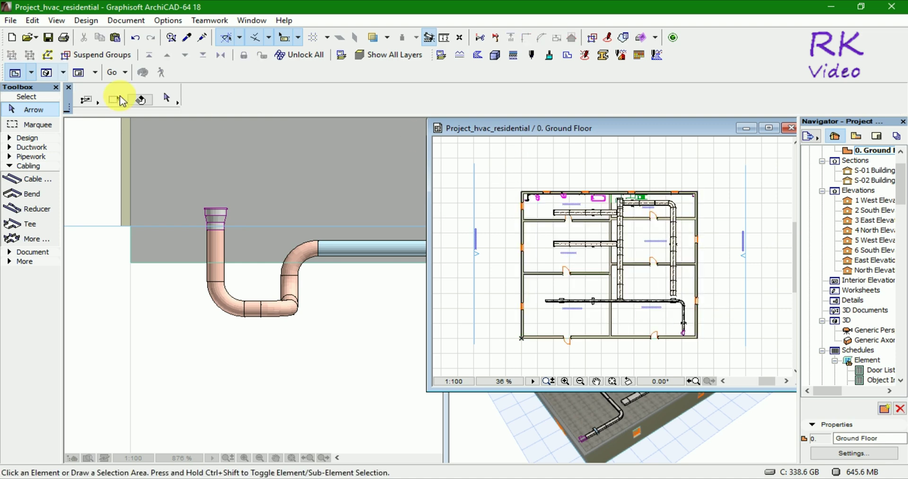
pyautogui.click(10, 20)
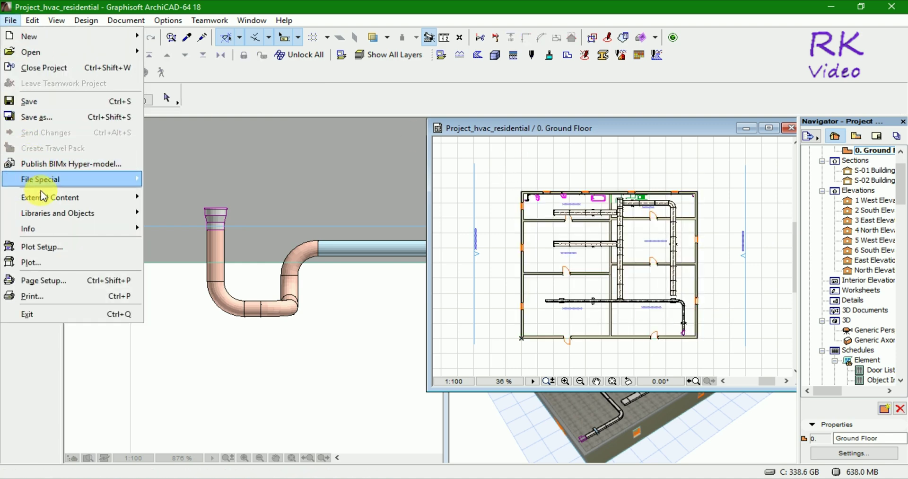
pyautogui.moveTo(58, 213)
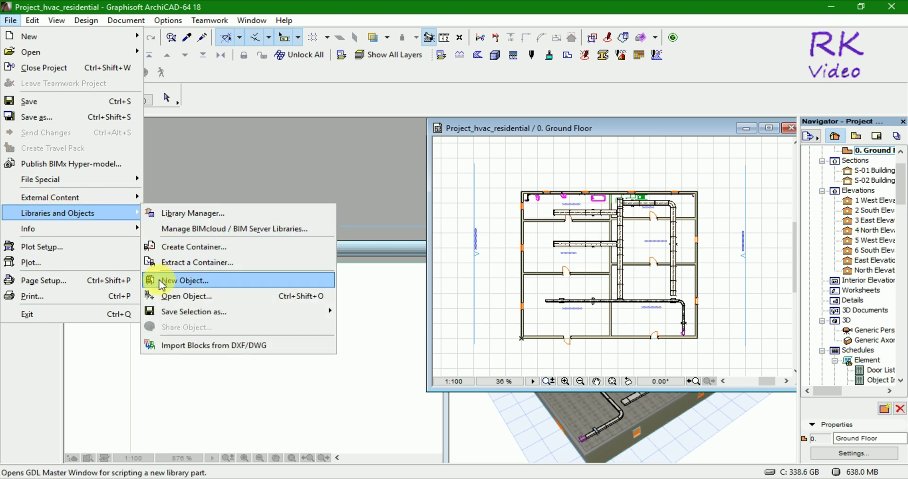
# Create the new Untitled-1 library object and open its empty 3D script beside the plan.
pyautogui.click(162, 281)
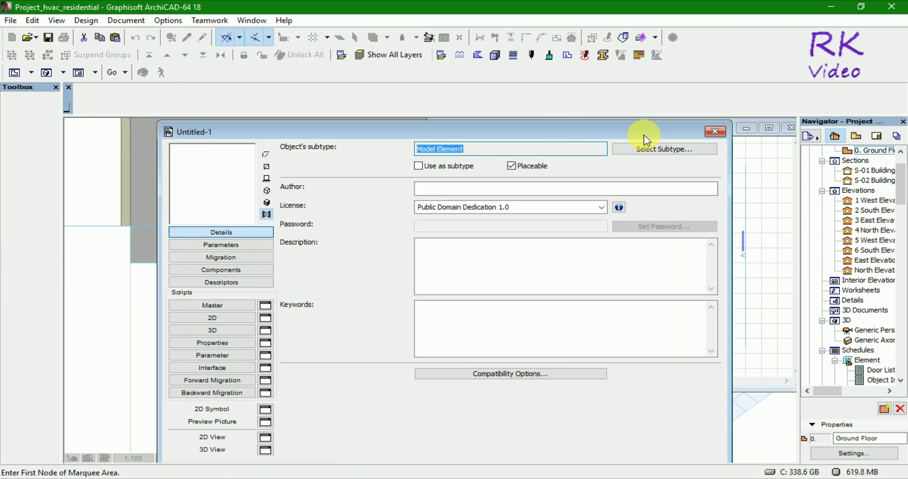
pyautogui.moveTo(671, 135)
pyautogui.mouseDown()
pyautogui.moveTo(492, 128)
pyautogui.moveTo(583, 122)
pyautogui.mouseUp()
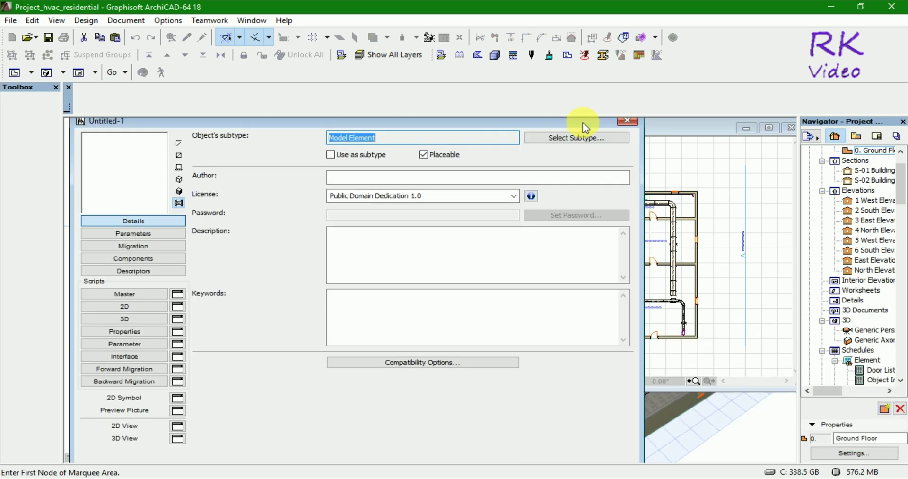
pyautogui.click(145, 318)
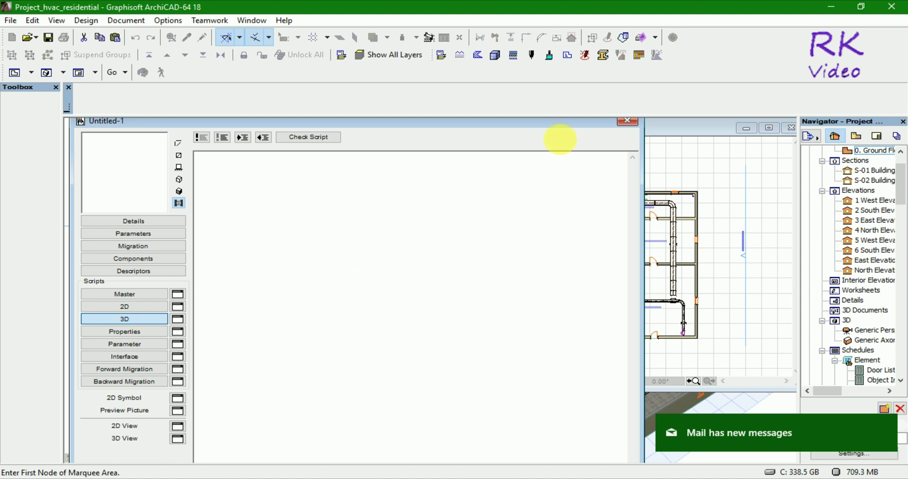
pyautogui.moveTo(597, 125); pyautogui.dragTo(381, 122)
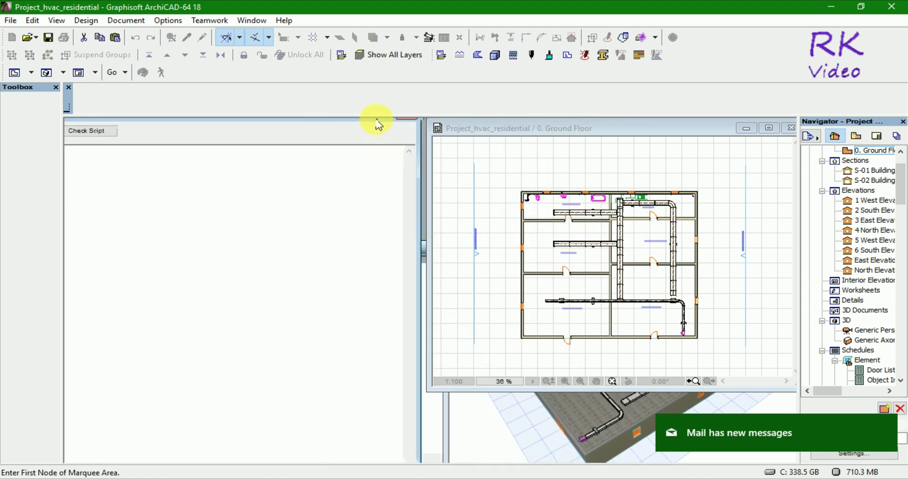
# Copy all 128 Ground Floor elements and paste them as GDL code into Untitled-1's 3D script.
pyautogui.click(662, 133)
pyautogui.hotkey('ctrl', 'a')
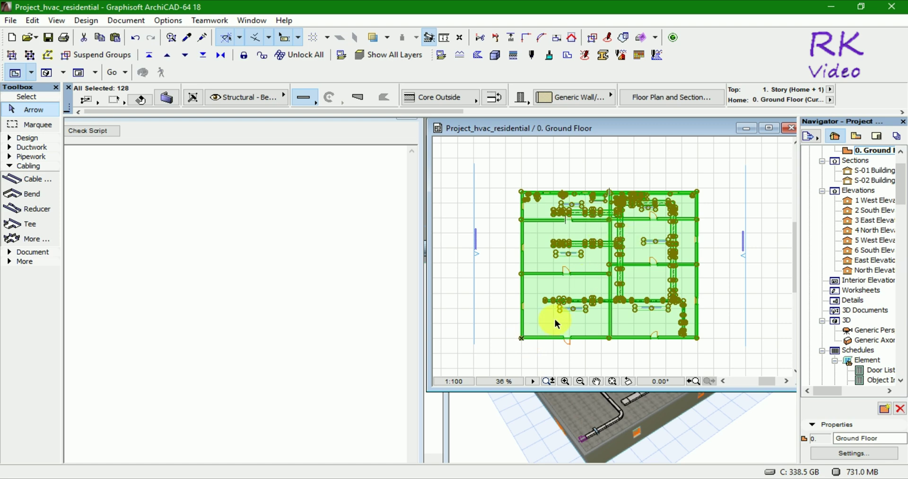
pyautogui.press('Escape')
pyautogui.hotkey('ctrl', 'a')
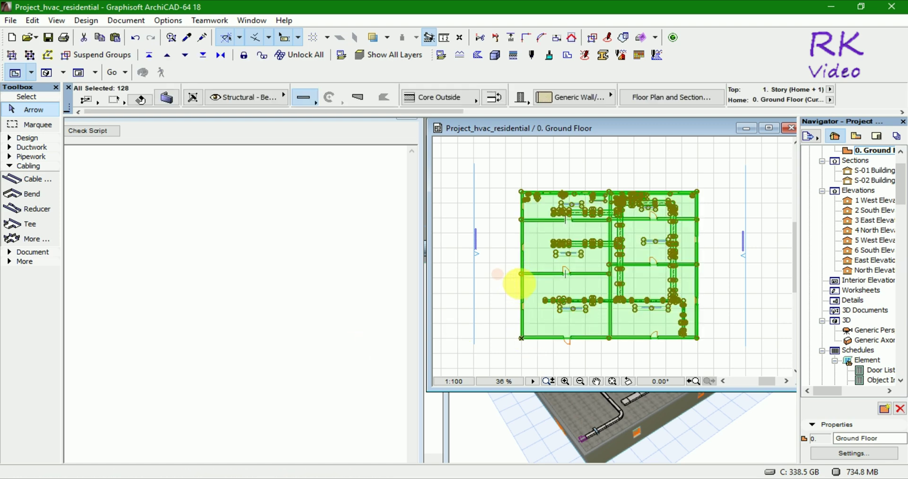
pyautogui.click(523, 274)
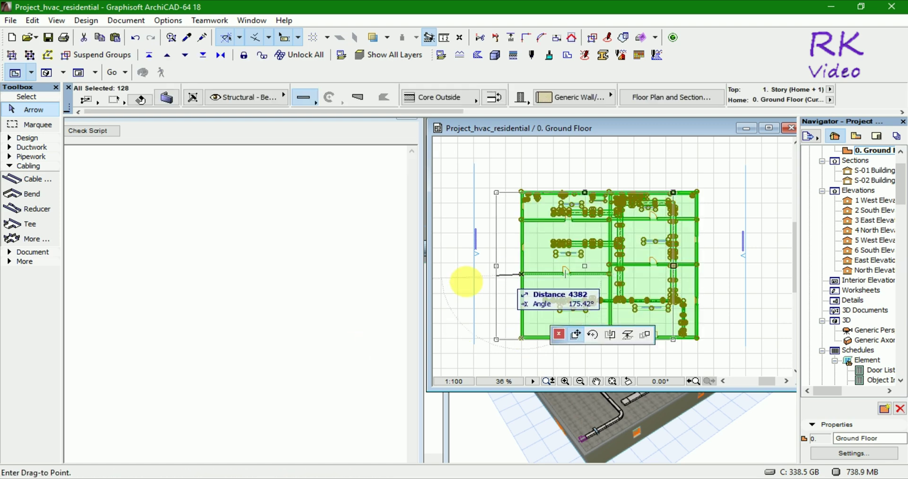
pyautogui.click(276, 288)
pyautogui.hotkey('ctrl', 'a')
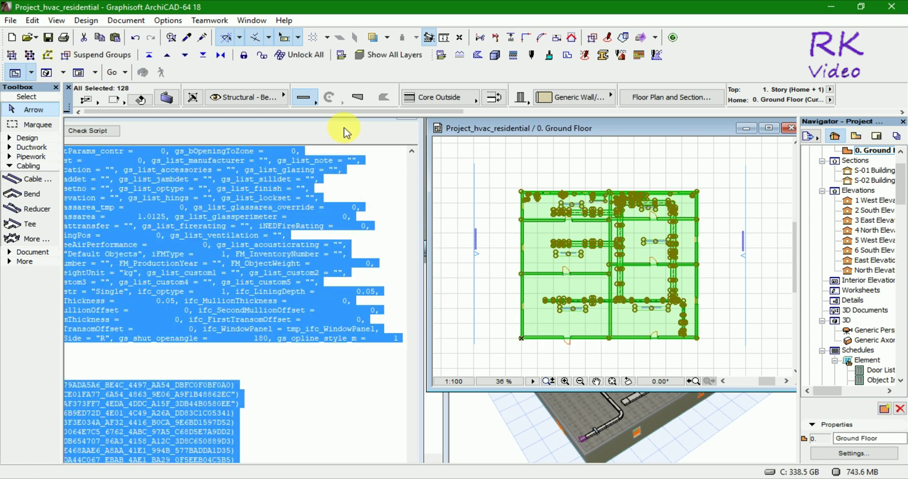
pyautogui.click(357, 127)
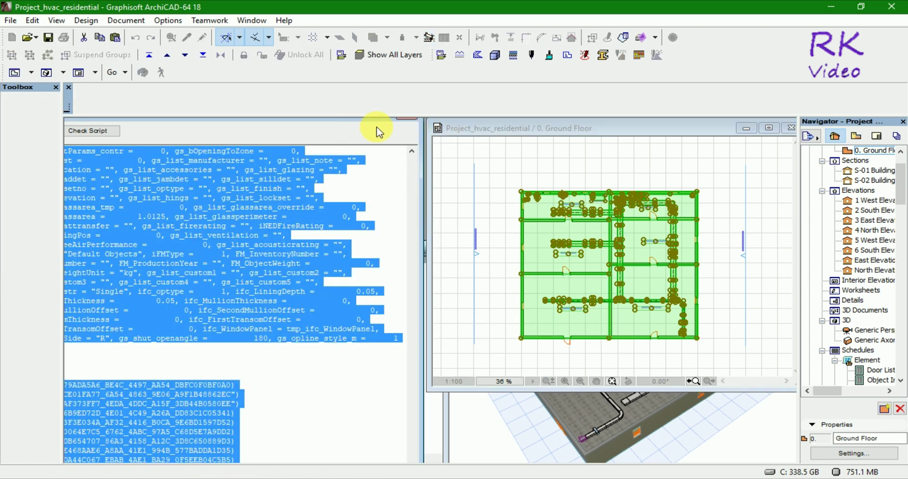
pyautogui.moveTo(376, 121); pyautogui.dragTo(727, 138)
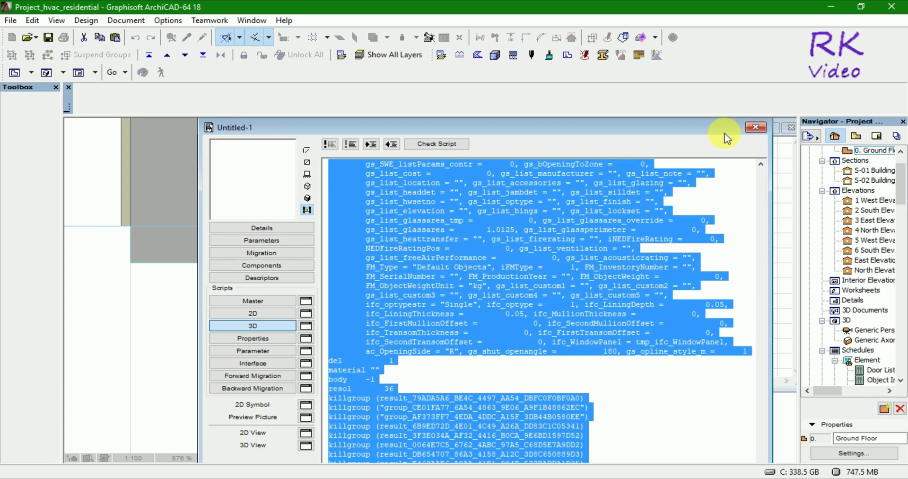
# Display the generated HVAC model in the object preview and review the script down to its killgroup lines.
pyautogui.click(306, 199)
pyautogui.scroll(1, 618, 455)
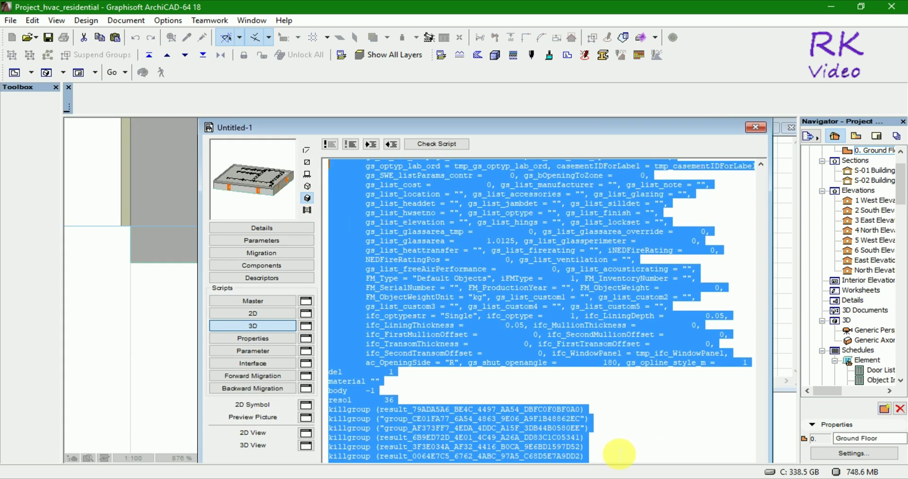
pyautogui.click(604, 462)
pyautogui.scroll(1, 604, 461)
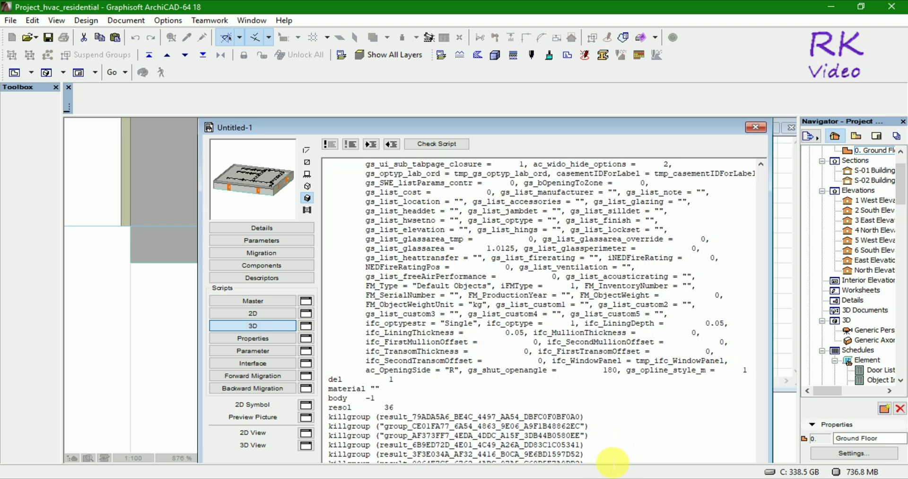
pyautogui.scroll(-1, 625, 446)
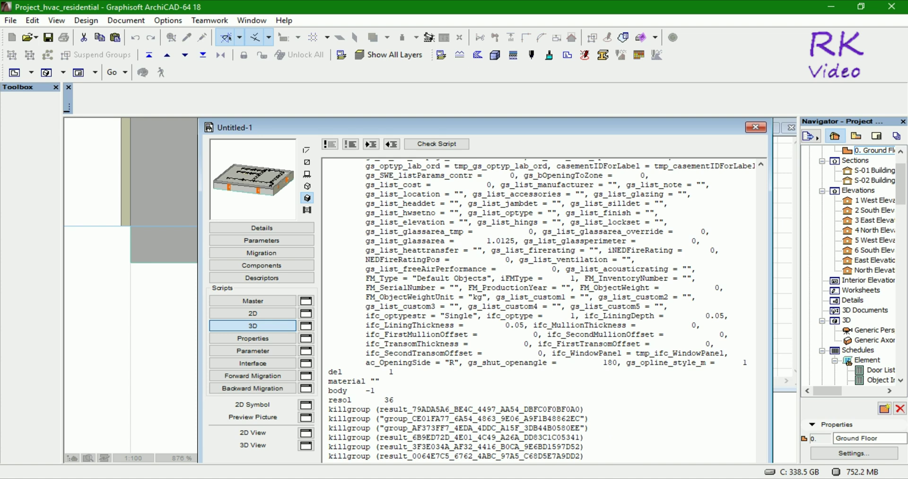
pyautogui.scroll(-2, 626, 445)
pyautogui.scroll(-3, 622, 426)
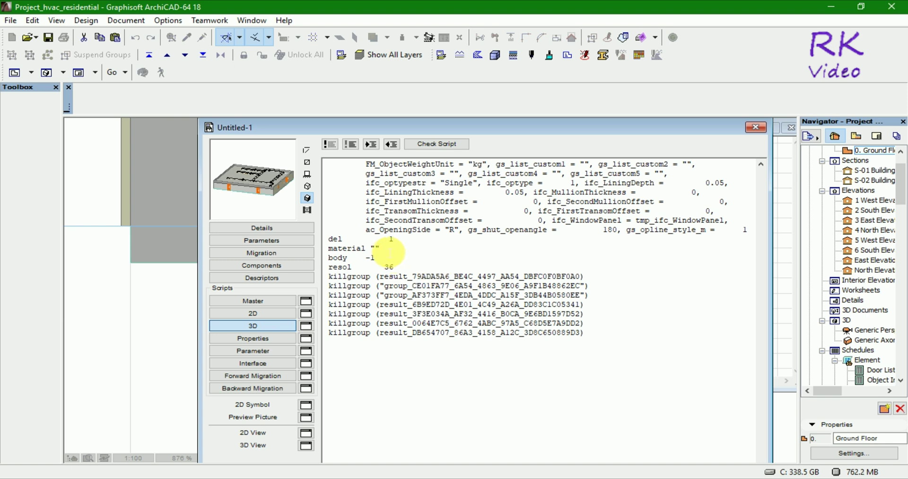
pyautogui.moveTo(388, 252); pyautogui.dragTo(339, 249)
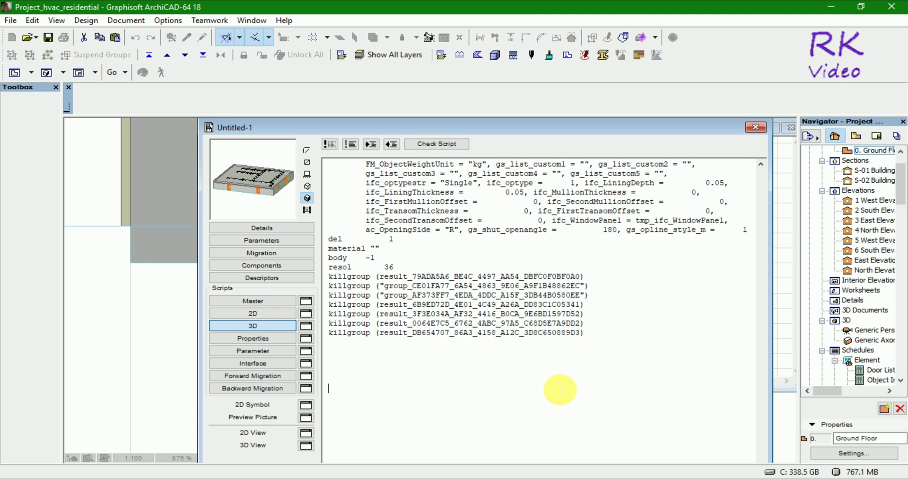
pyautogui.moveTo(695, 125)
pyautogui.mouseDown()
pyautogui.moveTo(485, 131)
pyautogui.moveTo(571, 116)
pyautogui.mouseUp()
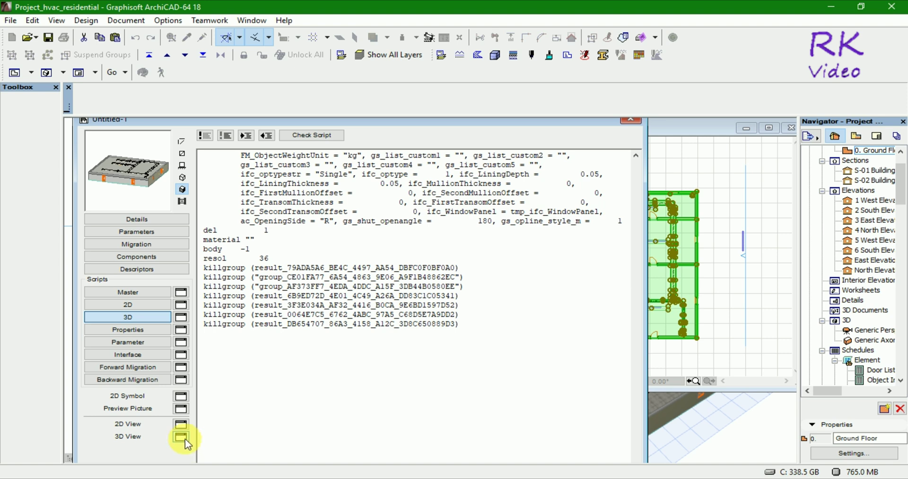
# Open Untitled-1's 3D View and orbit to a low front view, zooming in and out.
pyautogui.click(183, 437)
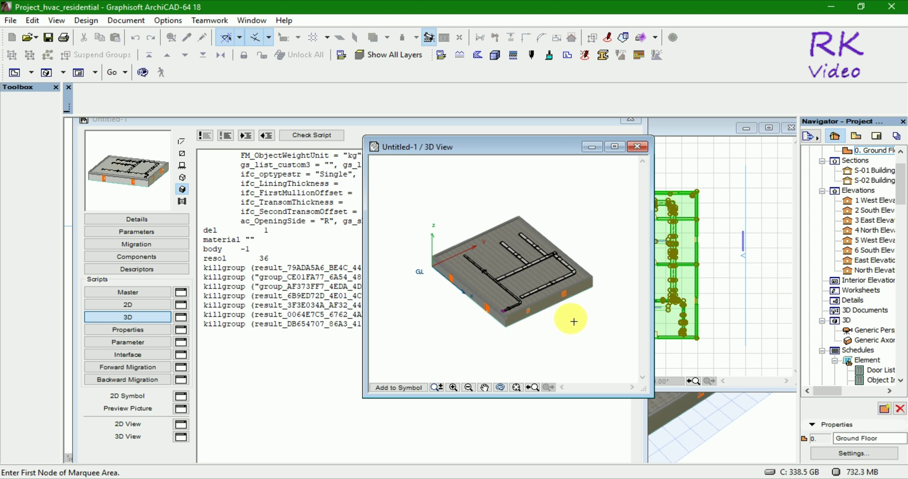
pyautogui.press('o')
pyautogui.moveTo(579, 325)
pyautogui.mouseDown()
pyautogui.moveTo(517, 299)
pyautogui.moveTo(432, 296)
pyautogui.moveTo(462, 308)
pyautogui.moveTo(603, 308)
pyautogui.moveTo(542, 311)
pyautogui.moveTo(564, 294)
pyautogui.moveTo(421, 316)
pyautogui.moveTo(521, 319)
pyautogui.moveTo(453, 305)
pyautogui.moveTo(535, 308)
pyautogui.mouseUp()
pyautogui.scroll(3, 525, 299)
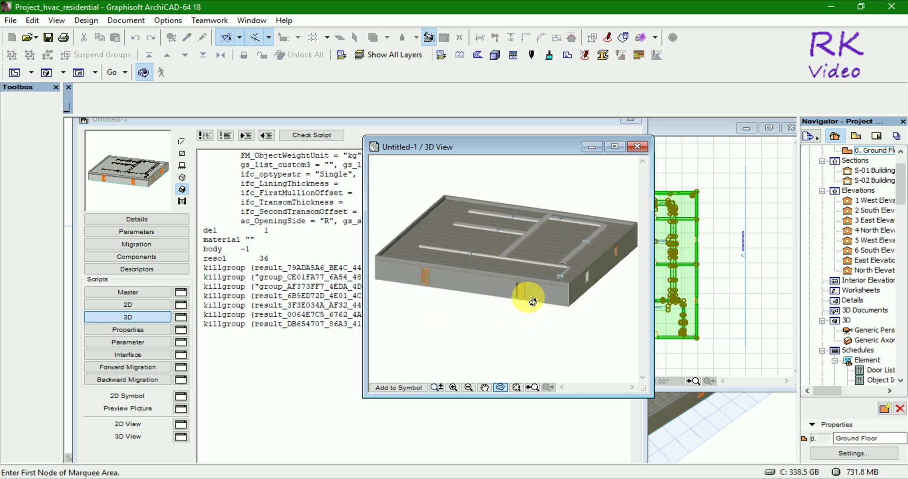
pyautogui.scroll(3, 532, 297)
pyautogui.scroll(3, 534, 298)
pyautogui.scroll(1, 536, 299)
pyautogui.scroll(-1, 391, 306)
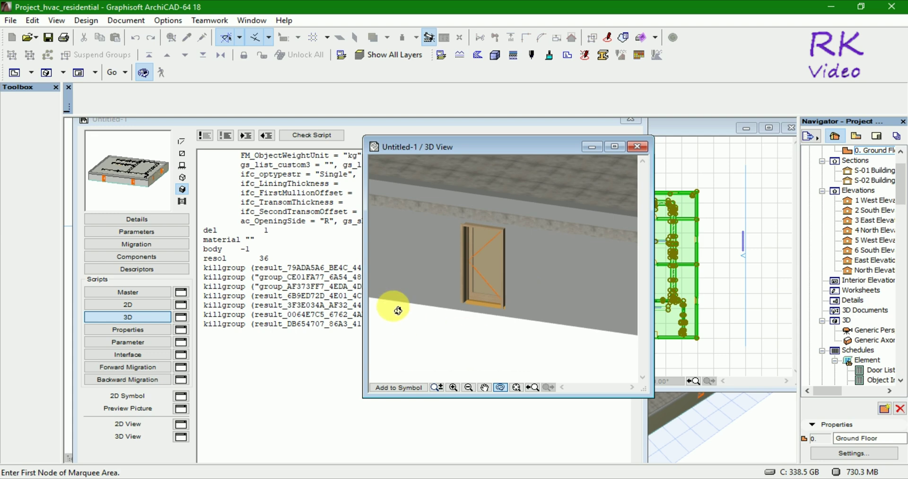
pyautogui.scroll(-3, 406, 290)
pyautogui.scroll(-3, 478, 327)
pyautogui.scroll(-2, 495, 312)
# Orbit around the model to inspect the wall, slab underside and roof ducts from several corners.
pyautogui.moveTo(495, 313)
pyautogui.mouseDown()
pyautogui.moveTo(476, 305)
pyautogui.moveTo(501, 320)
pyautogui.moveTo(470, 293)
pyautogui.moveTo(531, 315)
pyautogui.moveTo(517, 331)
pyautogui.moveTo(436, 308)
pyautogui.moveTo(506, 308)
pyautogui.moveTo(491, 249)
pyautogui.moveTo(532, 224)
pyautogui.moveTo(457, 301)
pyautogui.mouseUp()
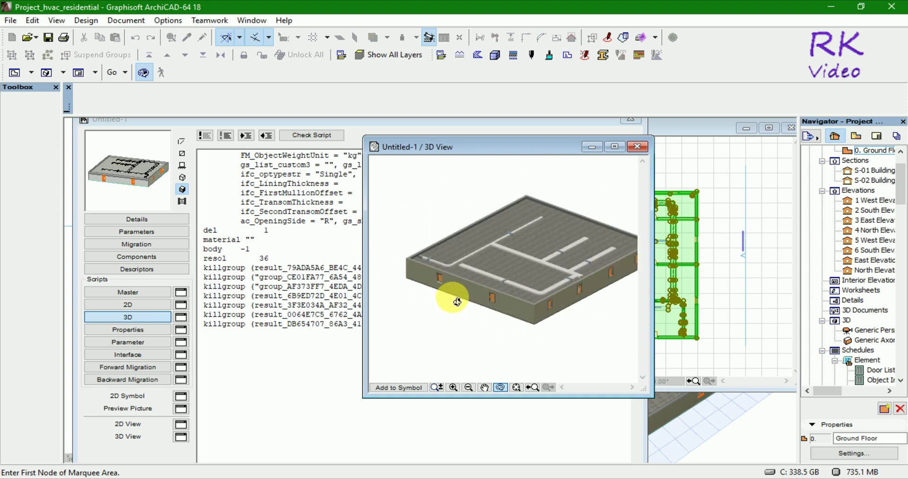
pyautogui.moveTo(556, 326)
pyautogui.mouseDown()
pyautogui.moveTo(519, 280)
pyautogui.moveTo(582, 314)
pyautogui.moveTo(584, 328)
pyautogui.moveTo(452, 330)
pyautogui.moveTo(556, 332)
pyautogui.moveTo(529, 321)
pyautogui.mouseUp()
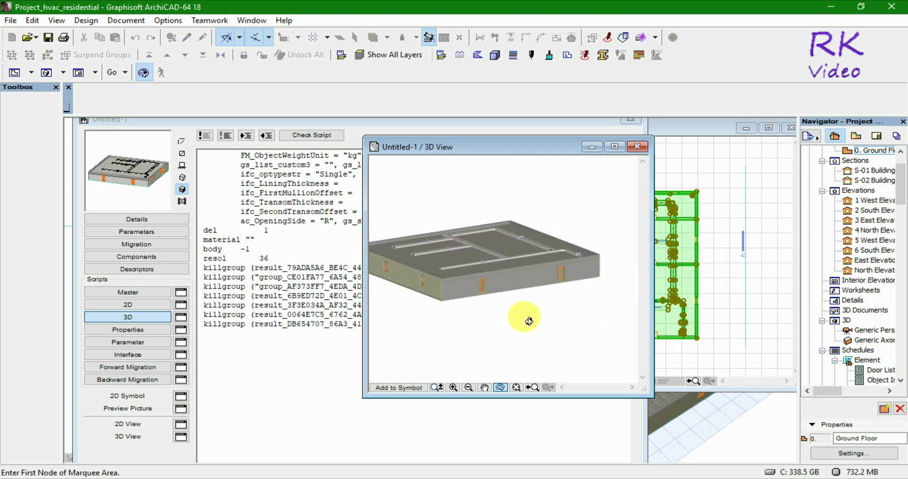
pyautogui.scroll(3, 486, 287)
pyautogui.scroll(3, 492, 287)
pyautogui.scroll(2, 494, 288)
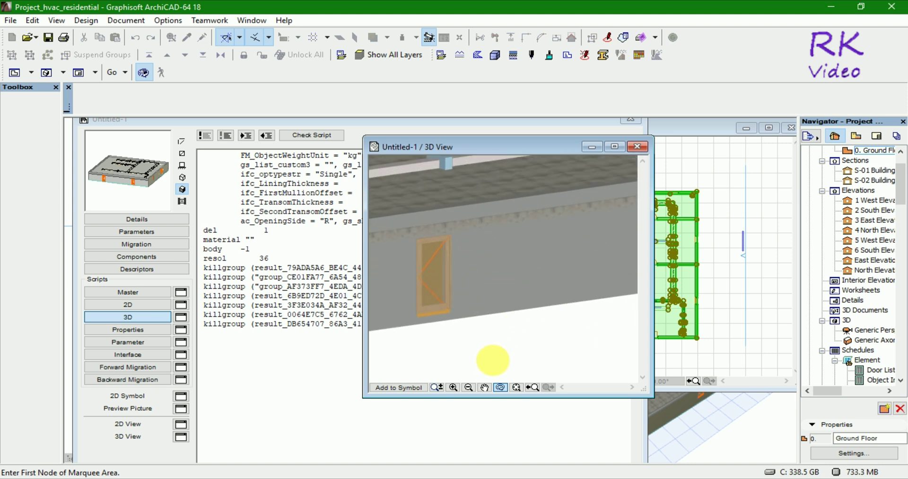
pyautogui.moveTo(471, 274)
pyautogui.mouseDown()
pyautogui.moveTo(482, 300)
pyautogui.moveTo(513, 290)
pyautogui.mouseUp()
pyautogui.scroll(-2, 493, 276)
pyautogui.scroll(-2, 506, 285)
pyautogui.scroll(-3, 506, 285)
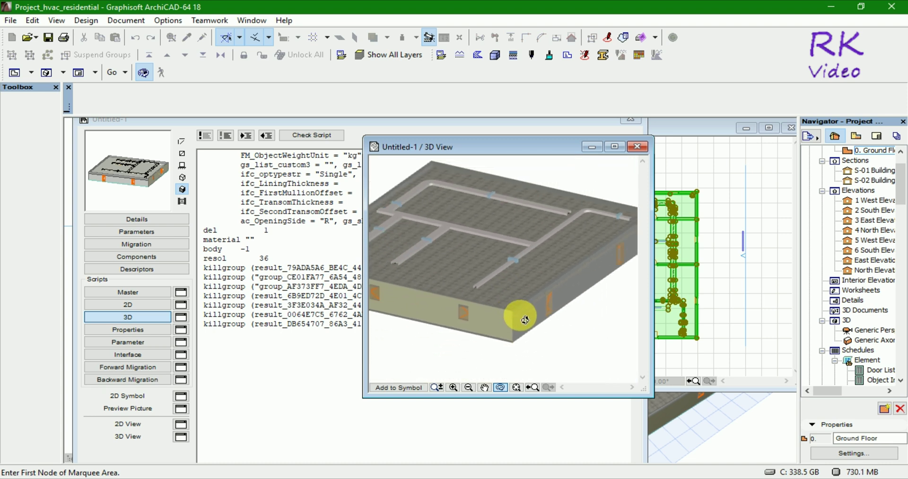
pyautogui.scroll(-2, 523, 314)
pyautogui.scroll(-1, 534, 318)
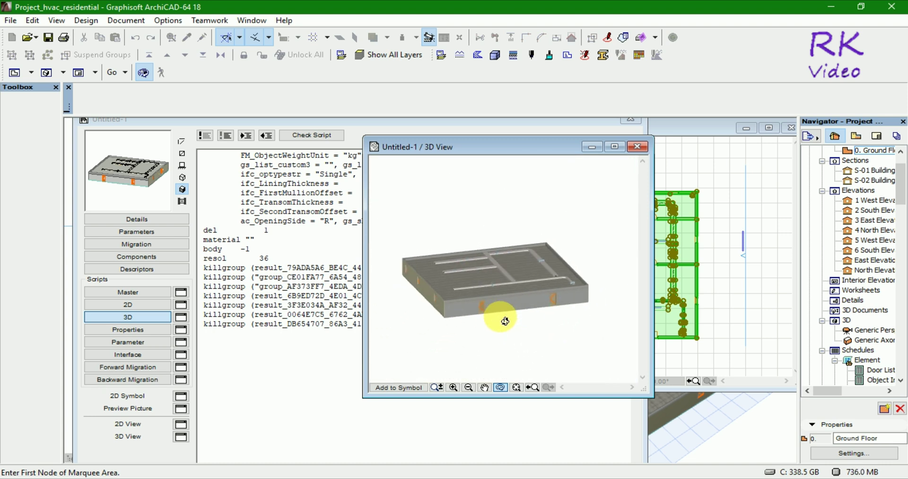
pyautogui.moveTo(506, 321)
pyautogui.mouseDown()
pyautogui.moveTo(523, 331)
pyautogui.moveTo(462, 304)
pyautogui.moveTo(531, 322)
pyautogui.moveTo(494, 330)
pyautogui.moveTo(556, 327)
pyautogui.moveTo(497, 327)
pyautogui.moveTo(506, 337)
pyautogui.moveTo(533, 331)
pyautogui.moveTo(492, 324)
pyautogui.mouseUp()
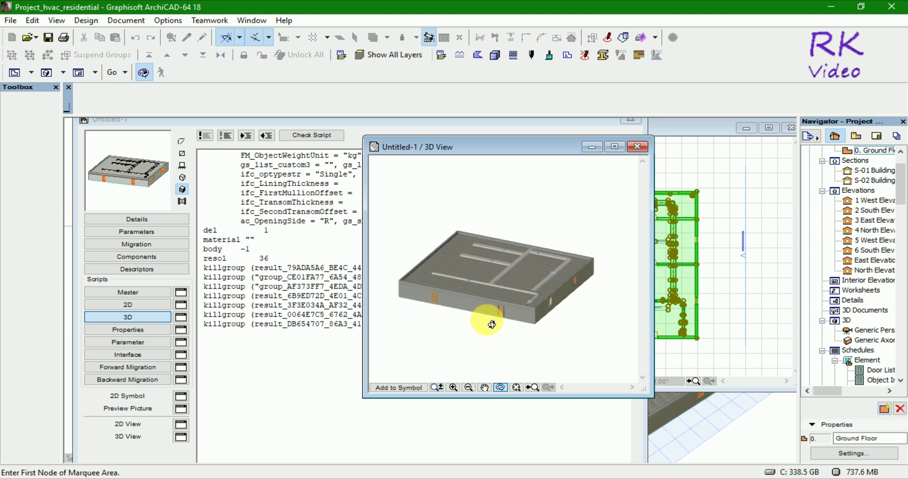
pyautogui.scroll(3, 514, 325)
pyautogui.scroll(3, 512, 326)
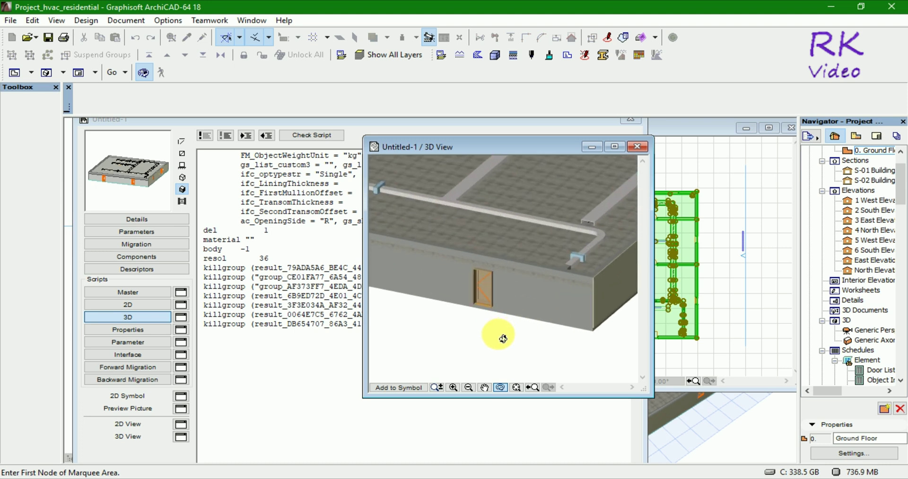
pyautogui.scroll(-3, 510, 342)
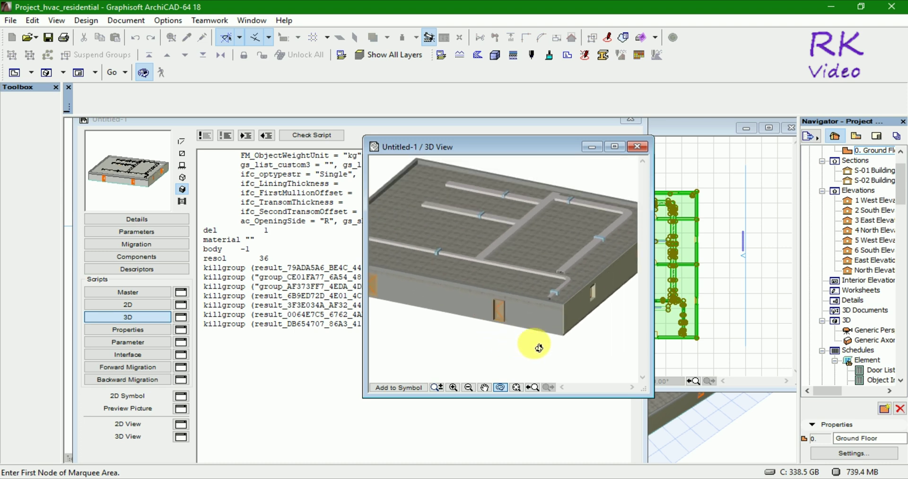
pyautogui.scroll(-3, 534, 345)
pyautogui.moveTo(513, 348)
pyautogui.mouseDown()
pyautogui.moveTo(435, 361)
pyautogui.moveTo(523, 364)
pyautogui.moveTo(524, 280)
pyautogui.moveTo(542, 343)
pyautogui.moveTo(523, 340)
pyautogui.mouseUp()
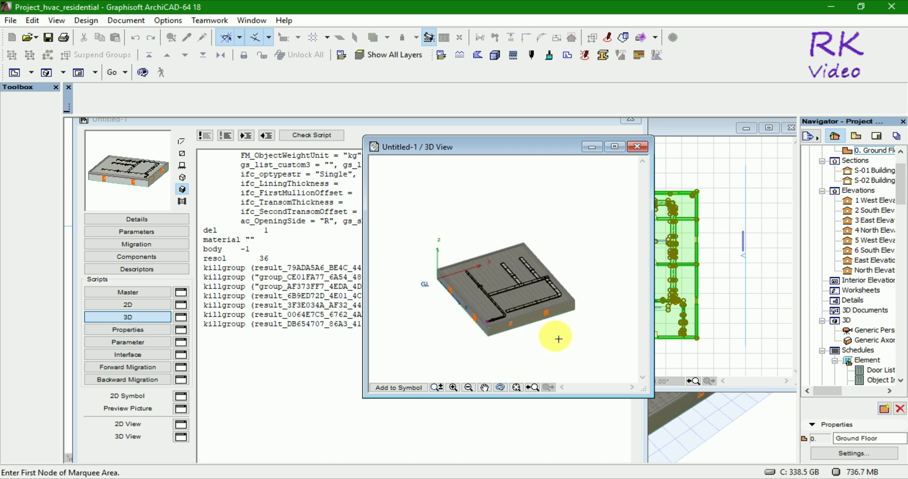
pyautogui.moveTo(544, 146)
pyautogui.mouseDown()
pyautogui.moveTo(464, 140)
pyautogui.moveTo(539, 135)
pyautogui.mouseUp()
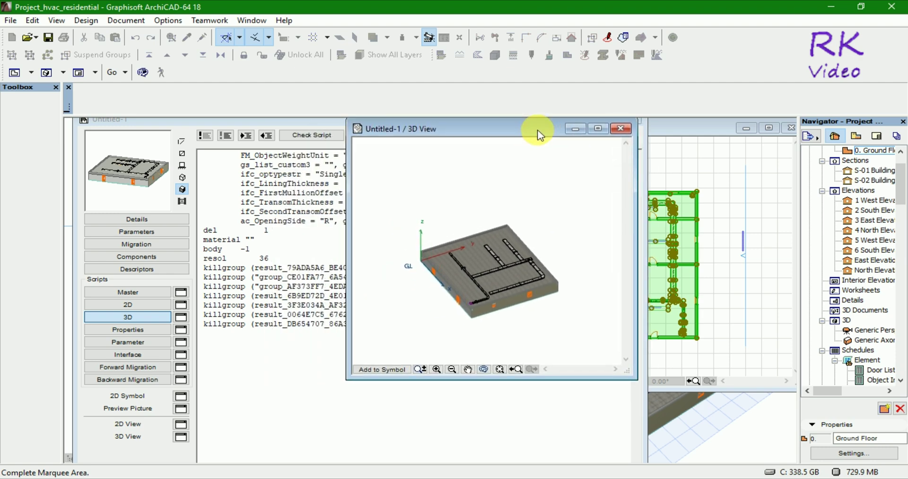
# Rearrange the script editor and the 3D View windows so both stay visible.
pyautogui.moveTo(316, 121); pyautogui.dragTo(177, 120)
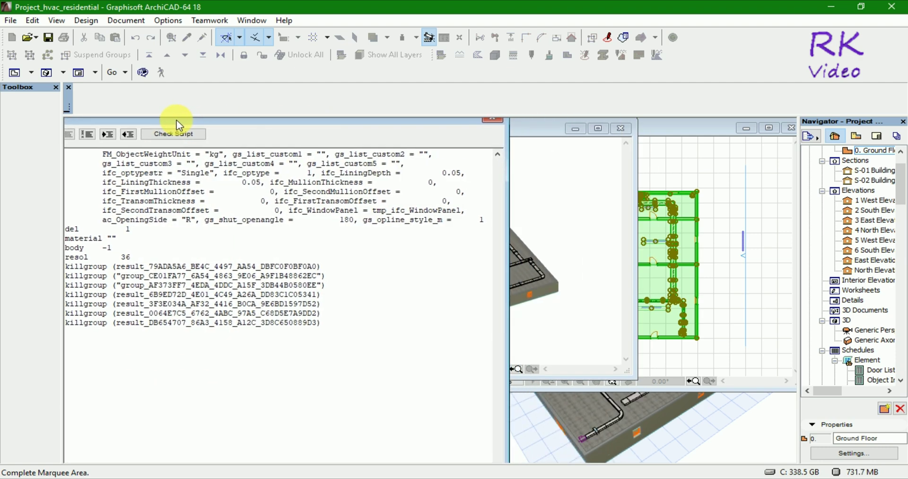
pyautogui.click(548, 136)
pyautogui.moveTo(539, 134); pyautogui.dragTo(464, 134)
# Deselect the 128 Ground Floor elements and bring the 3D View back to the front.
pyautogui.click(703, 135)
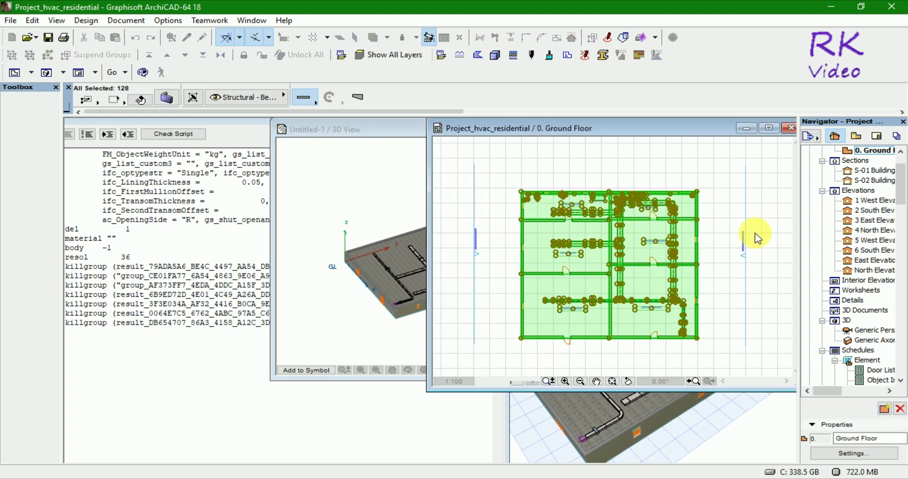
pyautogui.click(721, 231)
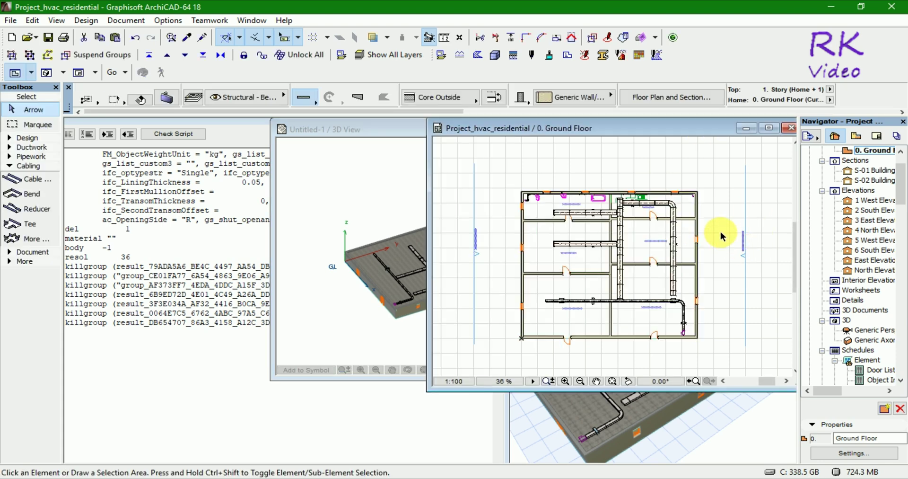
pyautogui.scroll(-2, 723, 258)
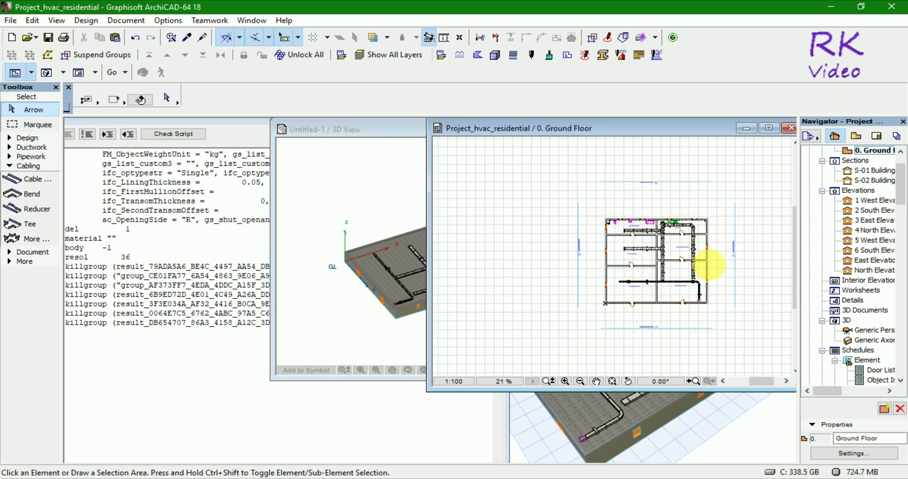
pyautogui.scroll(1, 659, 284)
pyautogui.scroll(1, 605, 244)
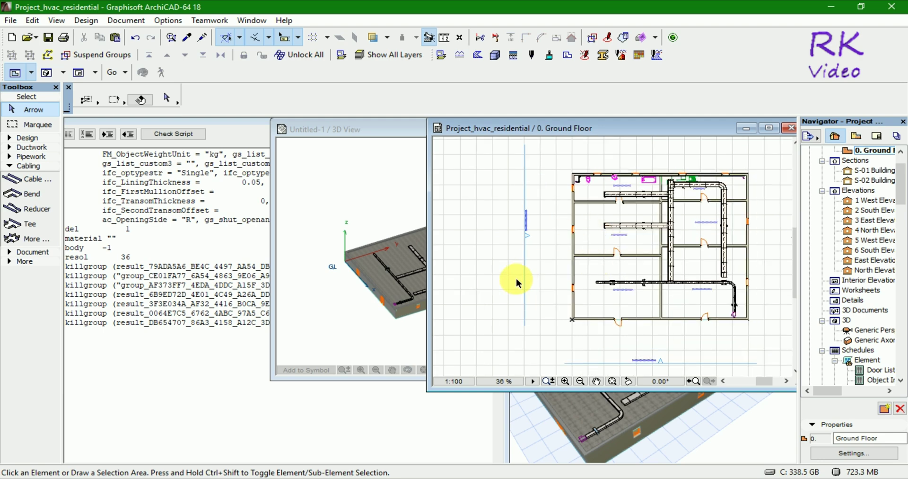
pyautogui.click(391, 128)
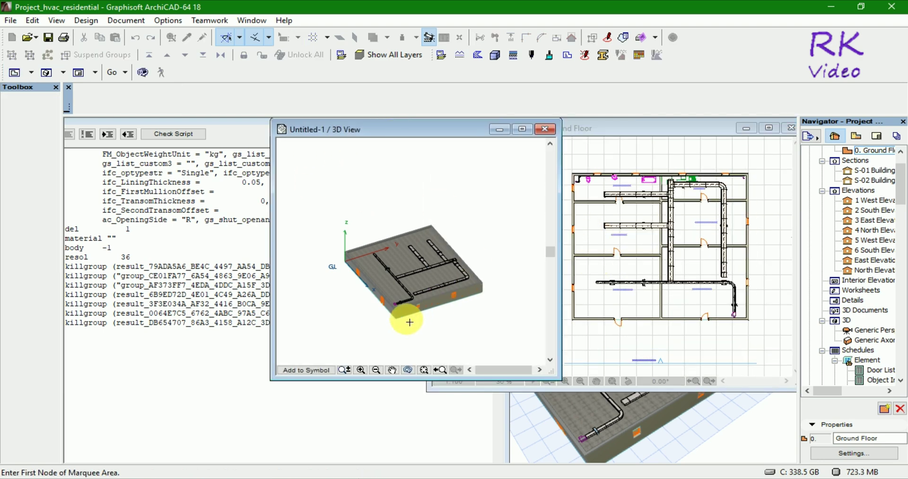
# Orbit the object's 3D View to an oblique angle showing the whole slab and duct runs.
pyautogui.moveTo(406, 319)
pyautogui.keyDown('shift'); pyautogui.mouseDown(button='middle')
pyautogui.moveTo(432, 298)
pyautogui.moveTo(507, 296)
pyautogui.mouseUp(button='middle'); pyautogui.keyUp('shift')
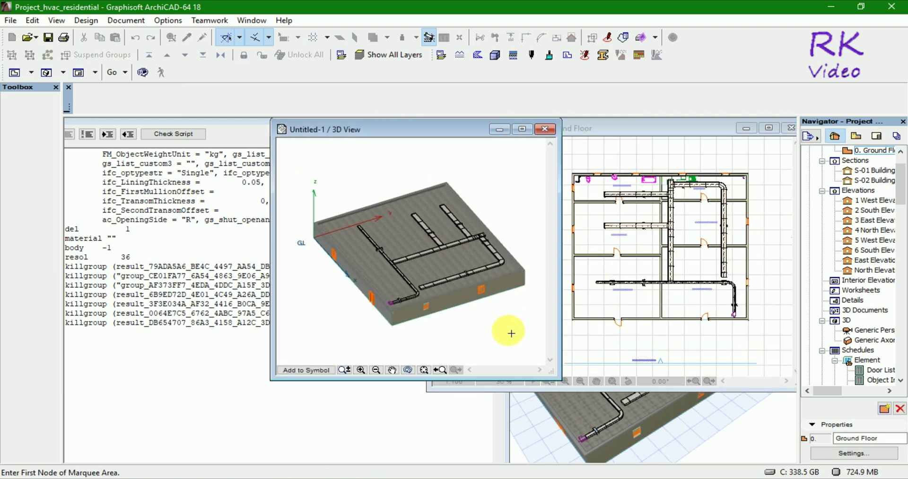
pyautogui.keyDown('shift'); pyautogui.moveTo(474, 322); pyautogui.dragTo(473, 322, button='middle'); pyautogui.keyUp('shift')
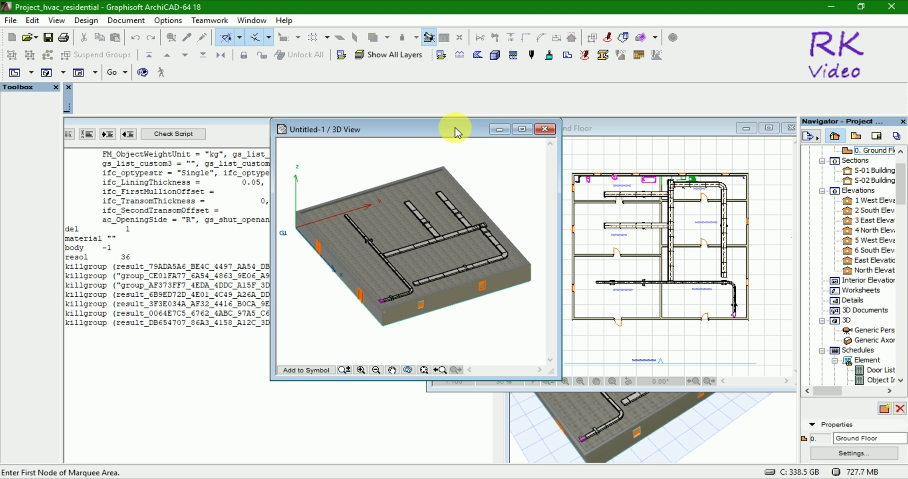
pyautogui.moveTo(463, 128)
pyautogui.mouseDown()
pyautogui.moveTo(432, 130)
pyautogui.moveTo(446, 131)
pyautogui.mouseUp()
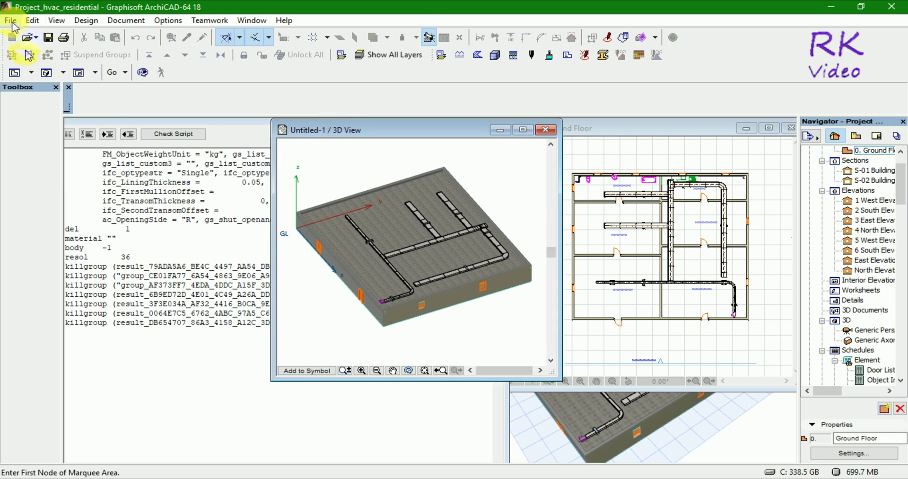
# Save Untitled-1 via Libraries and Objects > Save, choosing 'File in a selected folder'.
pyautogui.click(10, 20)
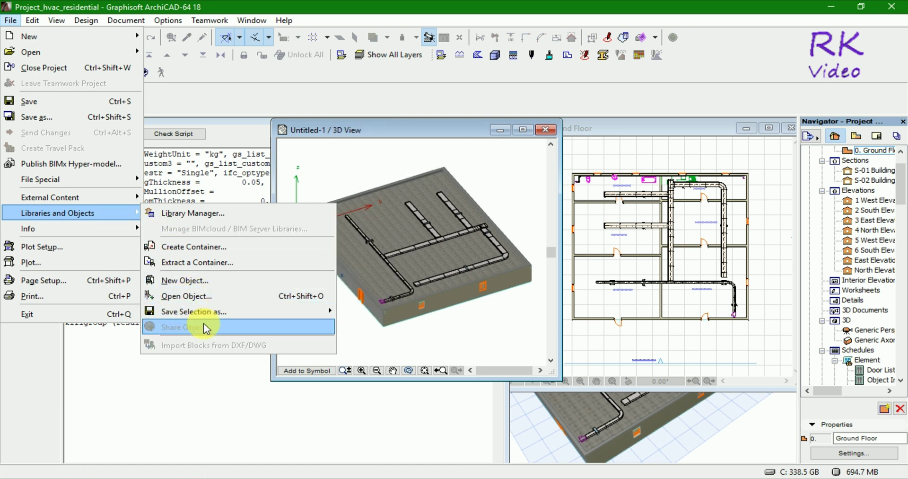
pyautogui.moveTo(58, 213)
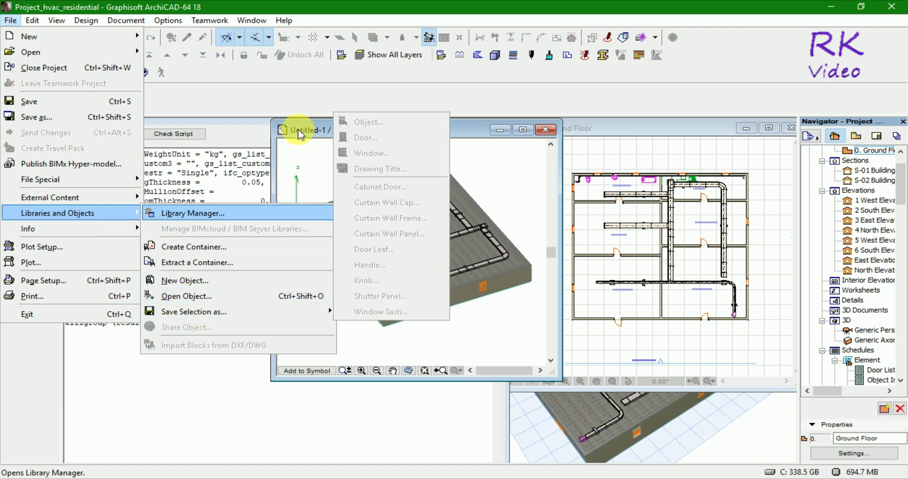
pyautogui.click(86, 98)
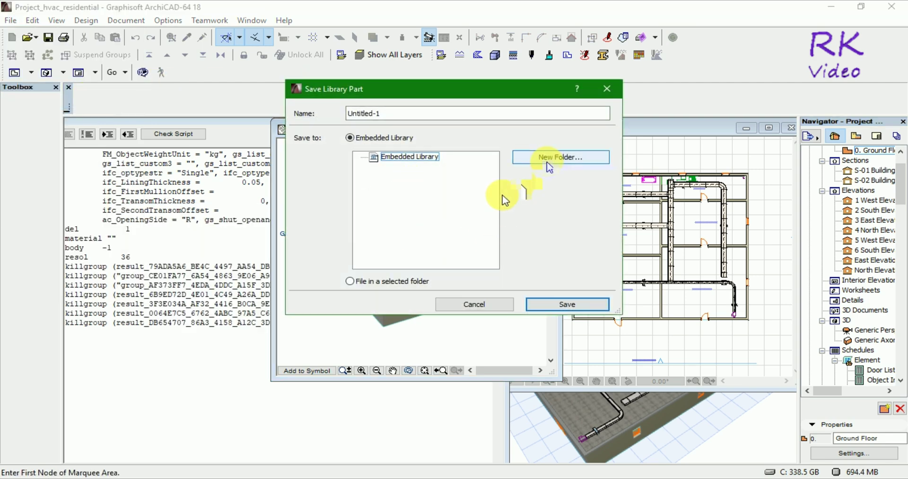
pyautogui.click(350, 282)
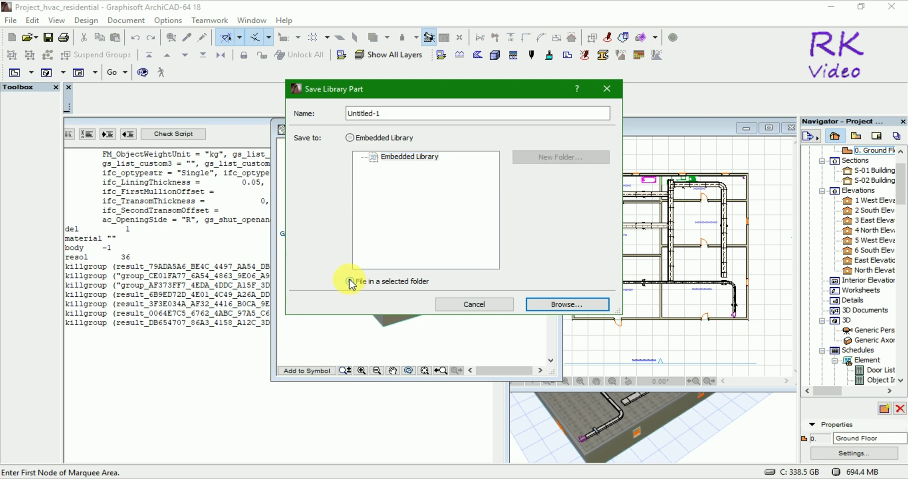
# Save the object as 'archicad mep in gsm format' in ArchiCAD Object File (*.gsm) format.
pyautogui.click(555, 304)
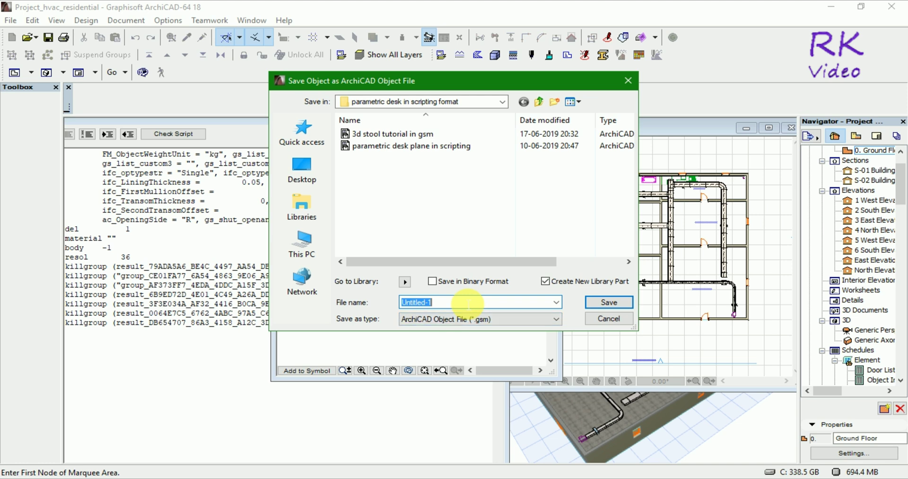
pyautogui.write('archi')
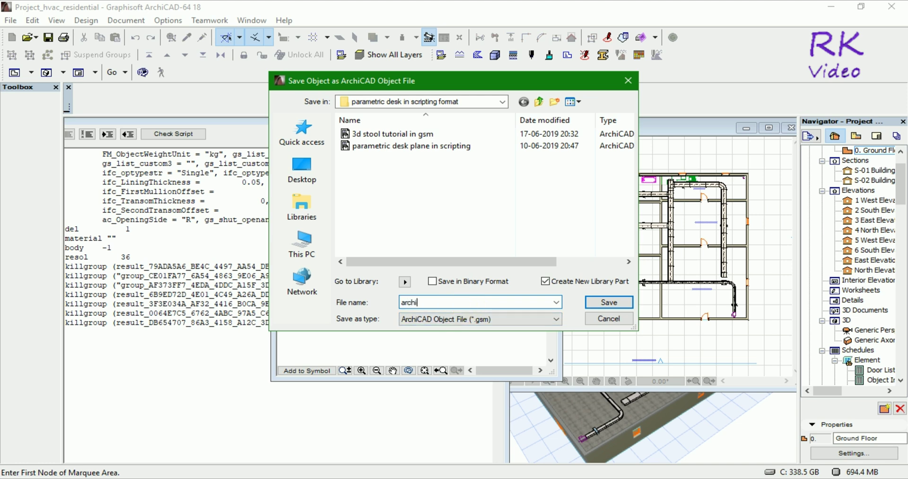
pyautogui.write('cad mep')
pyautogui.write(' in ')
pyautogui.write('gsm')
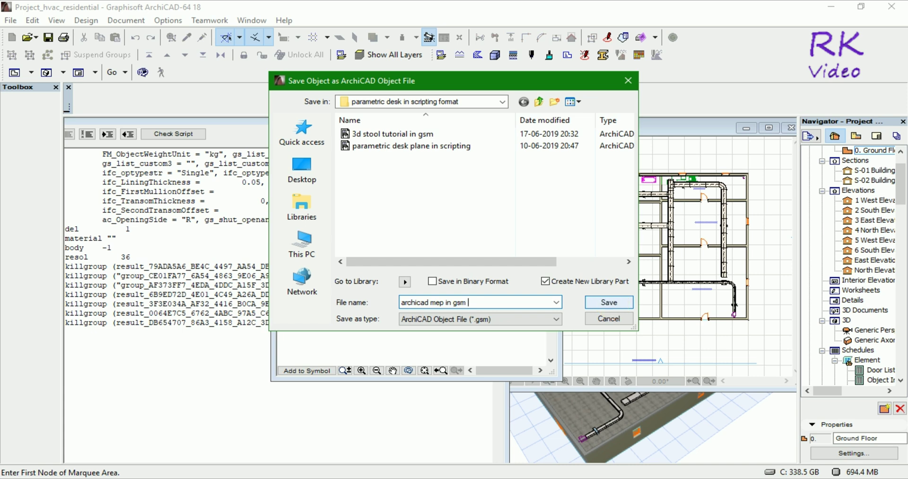
pyautogui.write(' format')
pyautogui.click(620, 301)
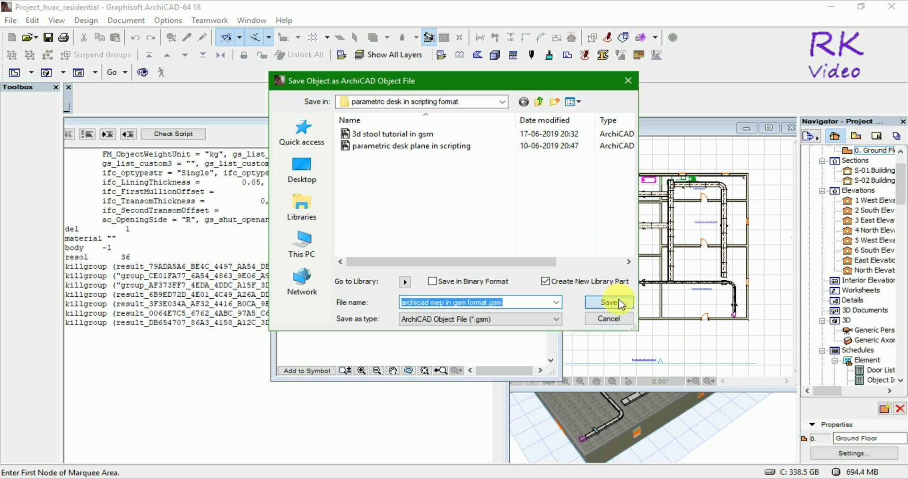